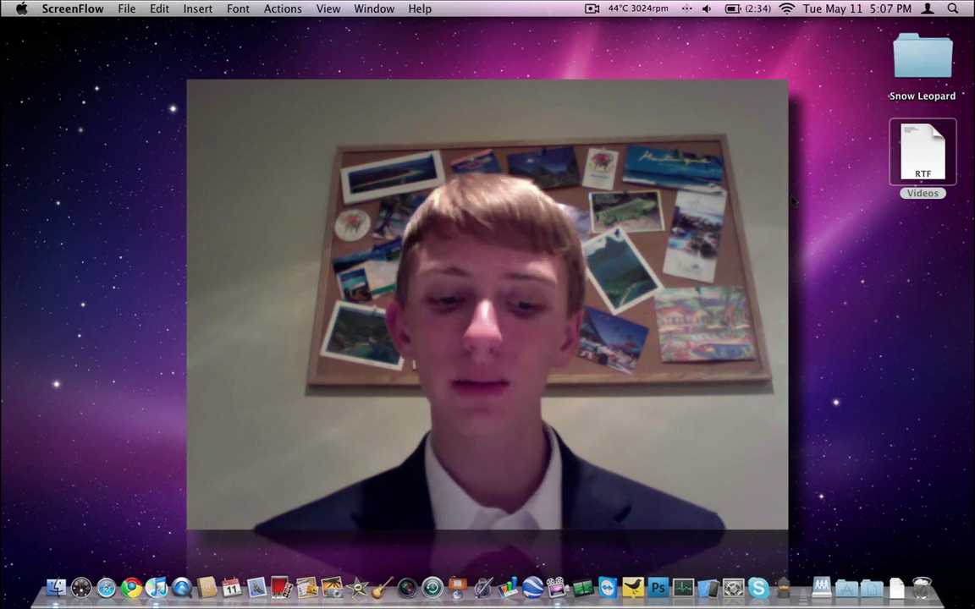
Step: Search the system for "activity", launch Activity Monitor and reposition its window on the desktop
key(super+space)
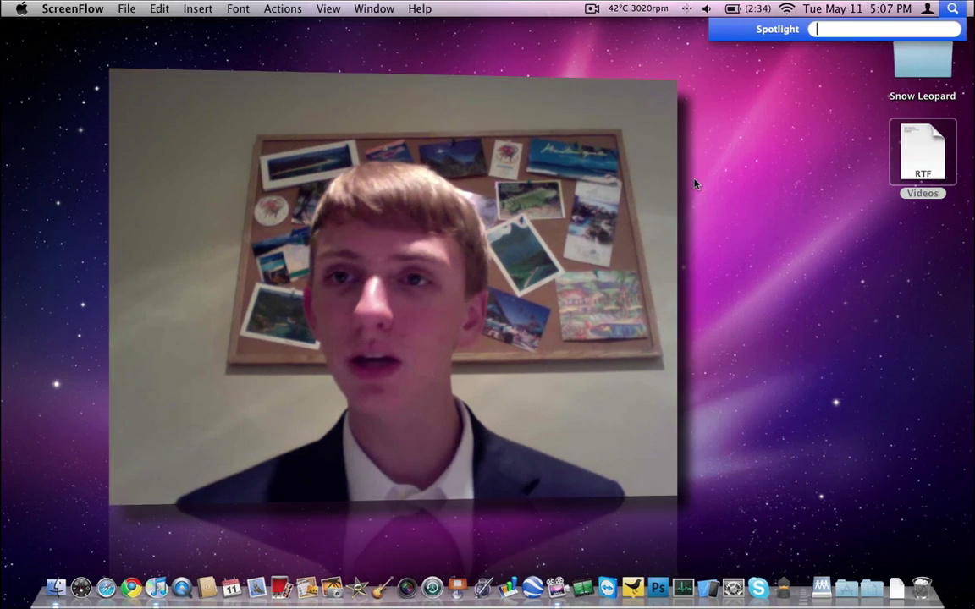
text(ac)
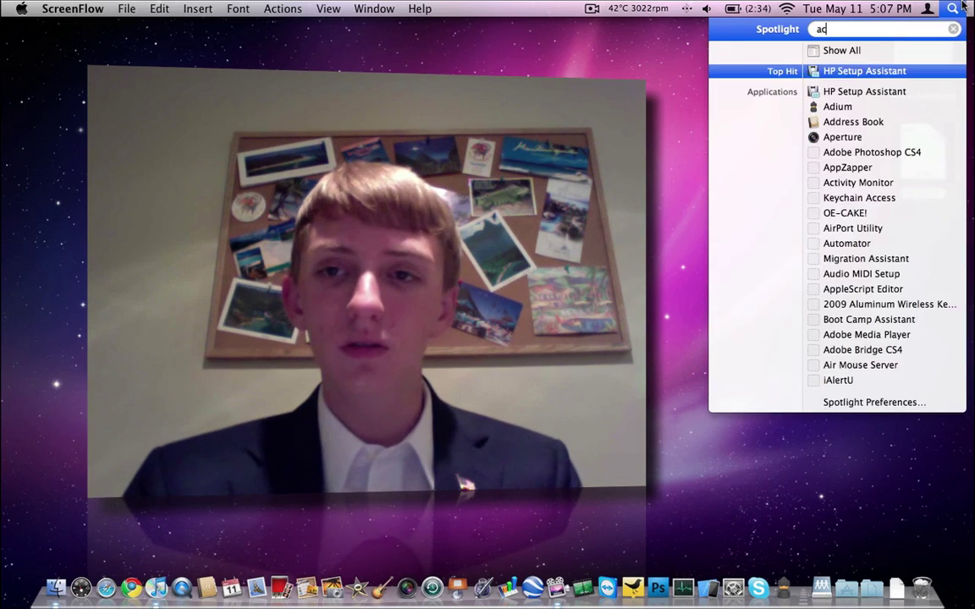
text(tivity)
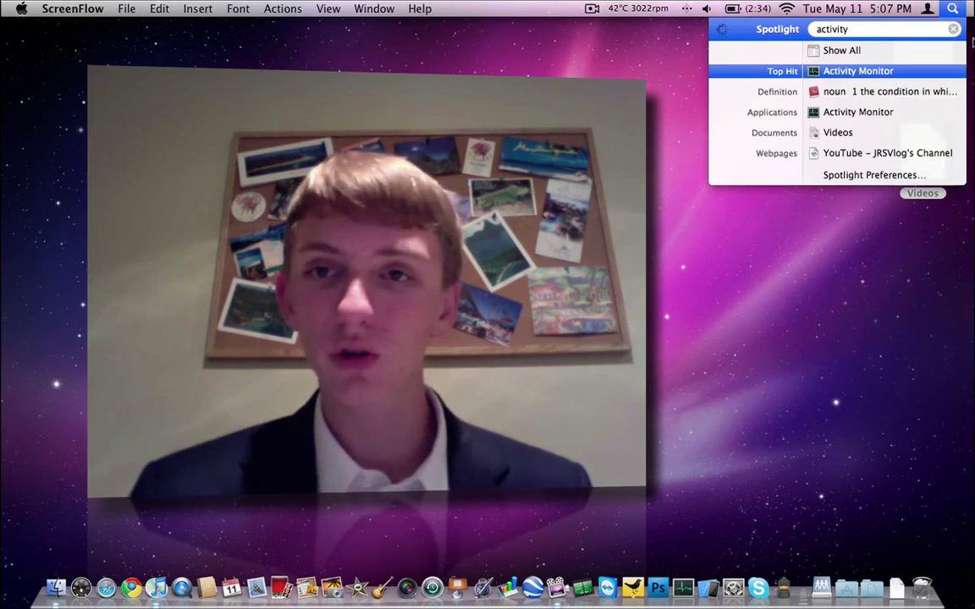
click(931, 71)
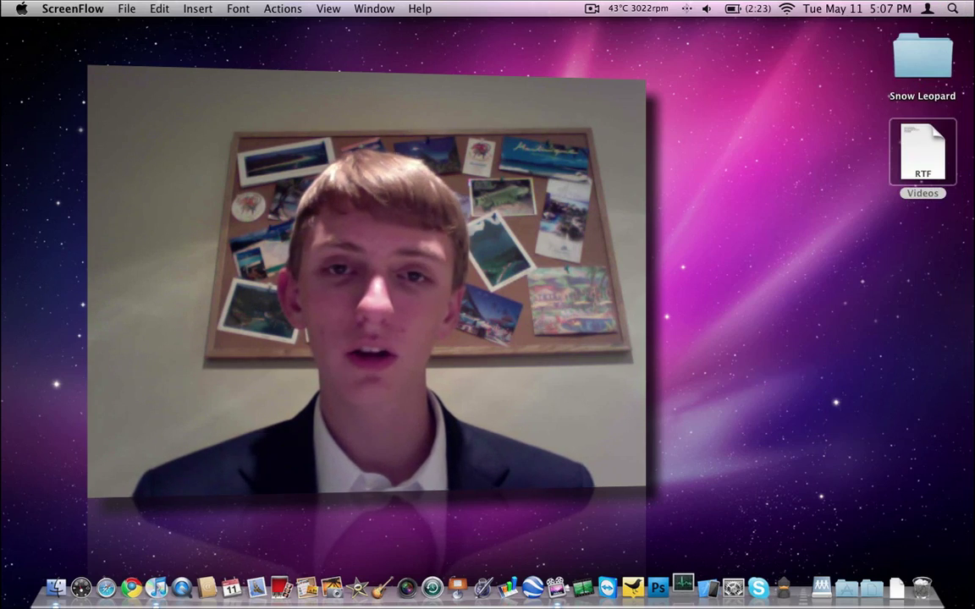
drag(586, 103, 396, 87)
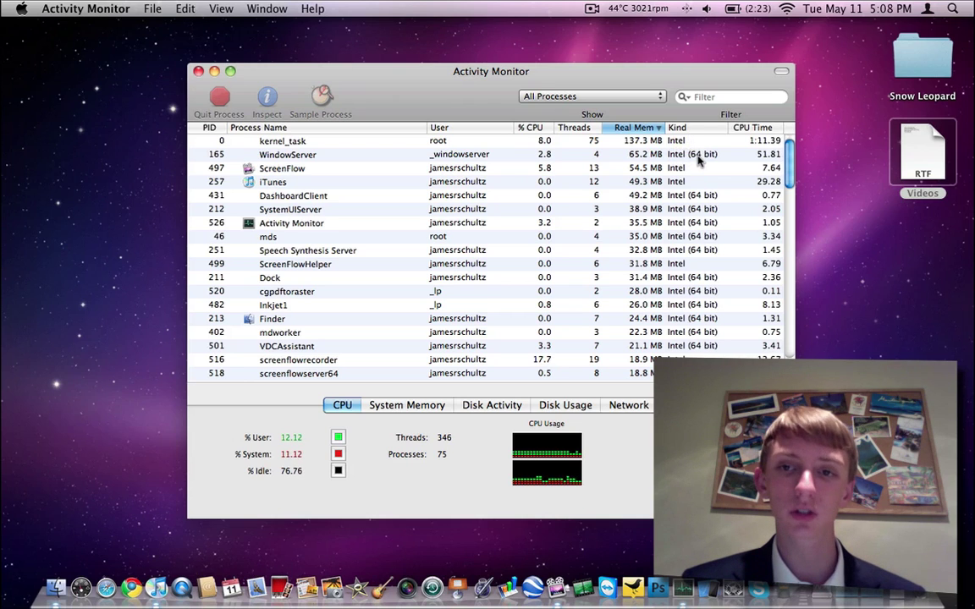
Step: View the list of available process columns without changing it, and sort the processes by % CPU in descending order
right_click(422, 133)
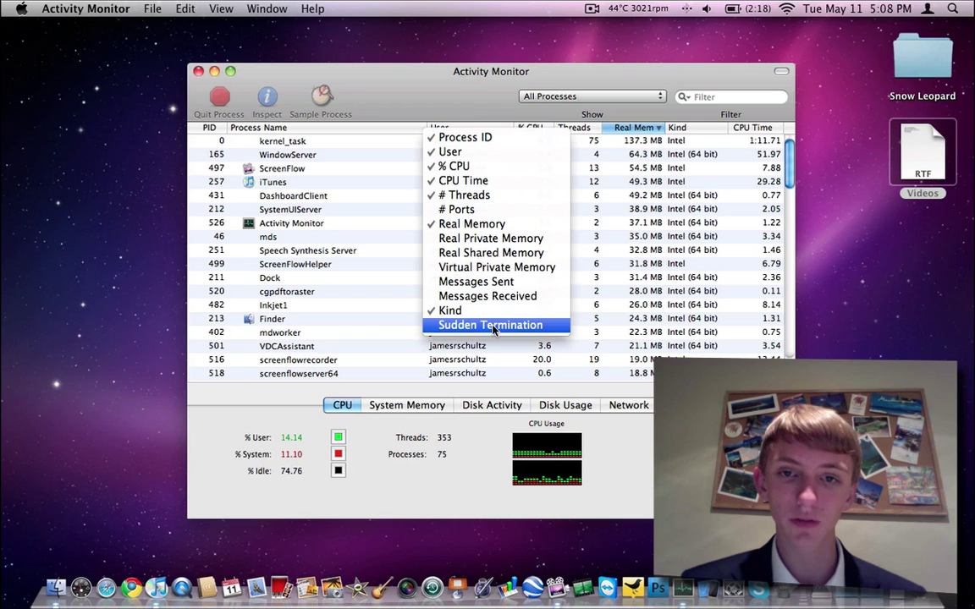
click(362, 195)
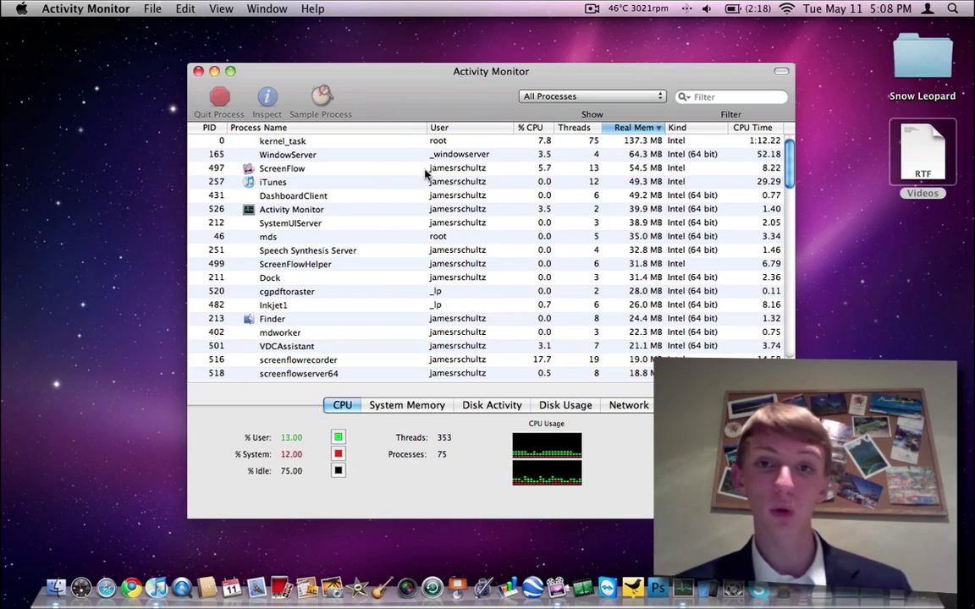
click(538, 128)
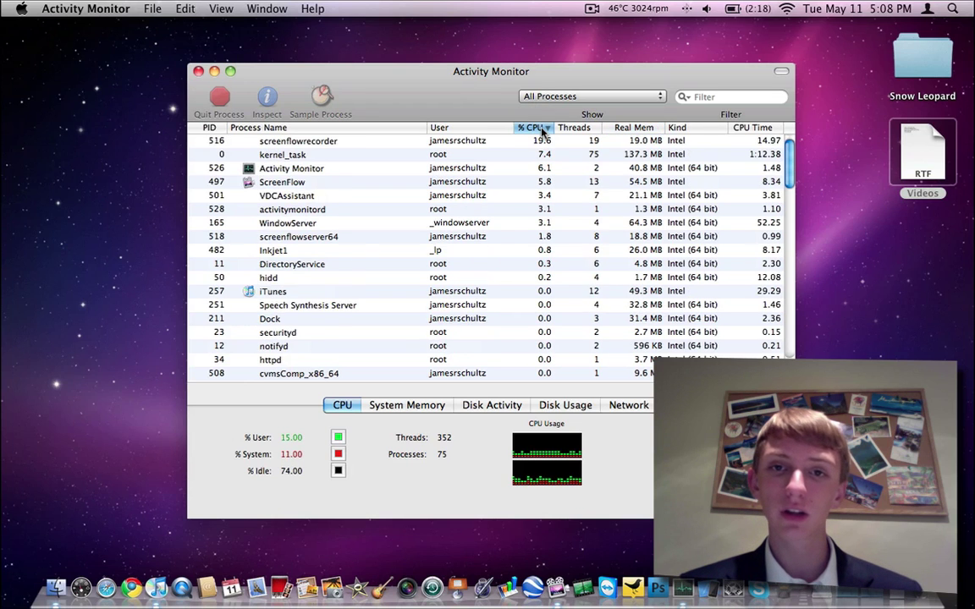
click(542, 128)
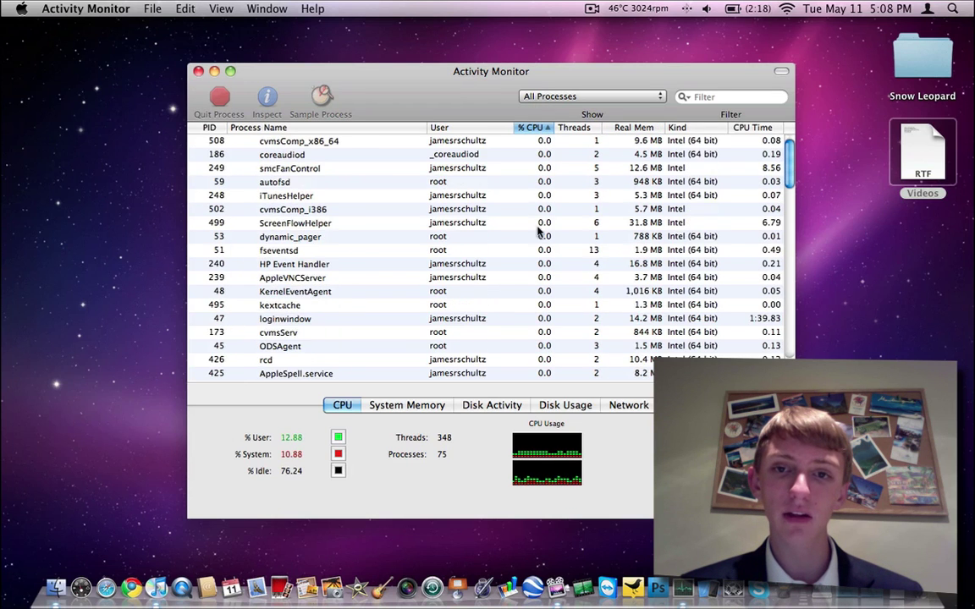
click(518, 129)
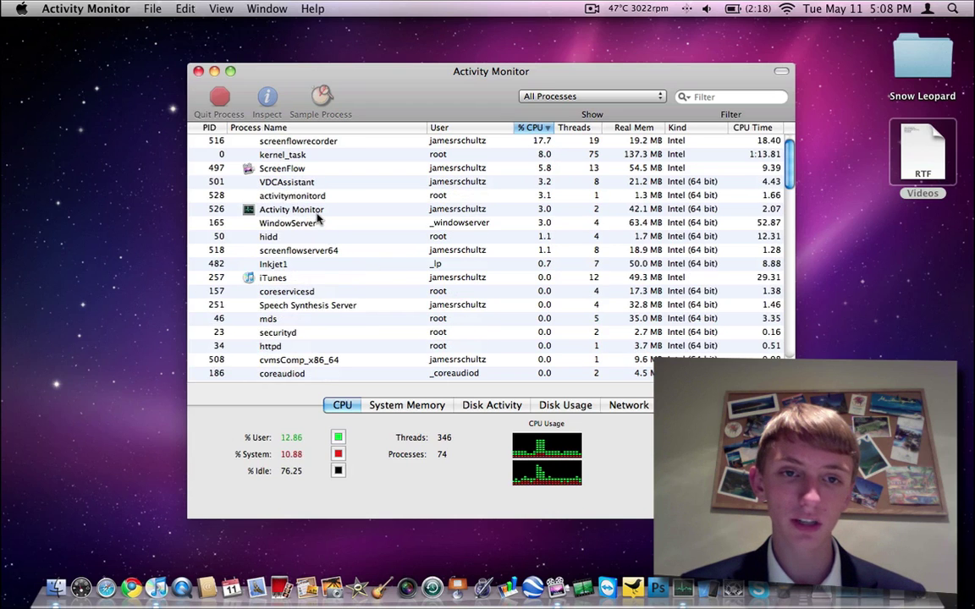
Step: Inspect the iTunes process, look at its statistics and memory details, and close the inspection window
click(272, 279)
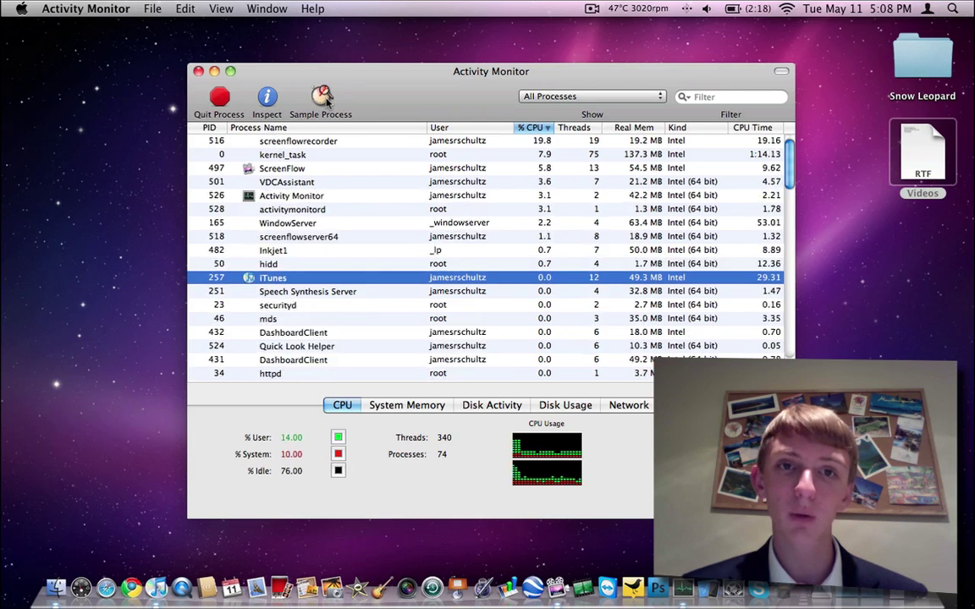
click(268, 96)
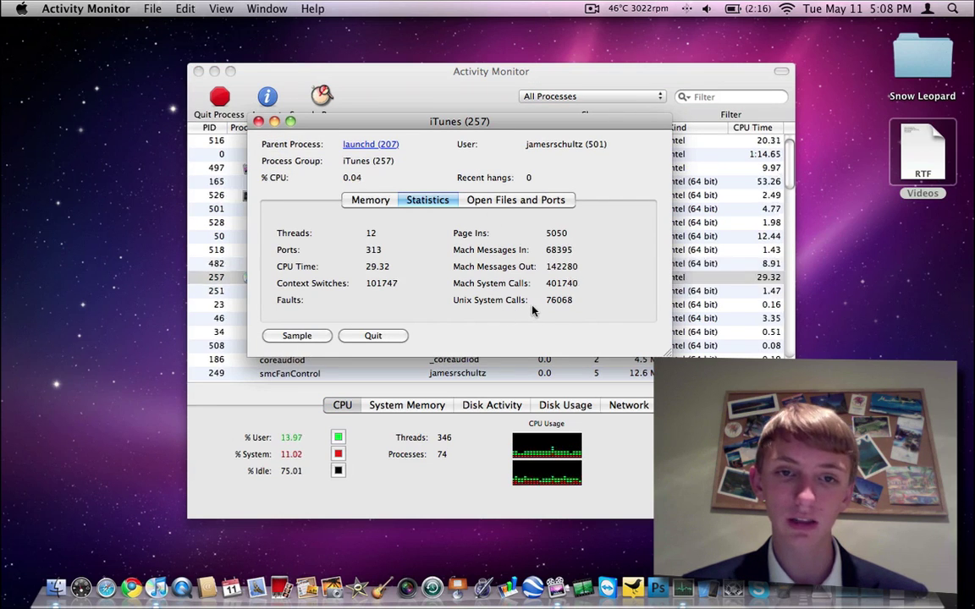
click(369, 201)
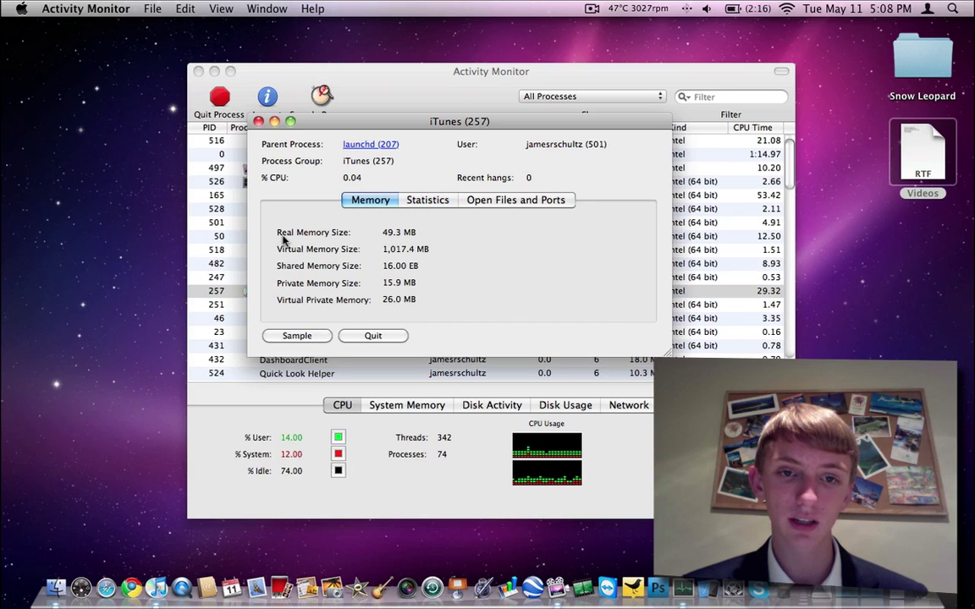
click(259, 122)
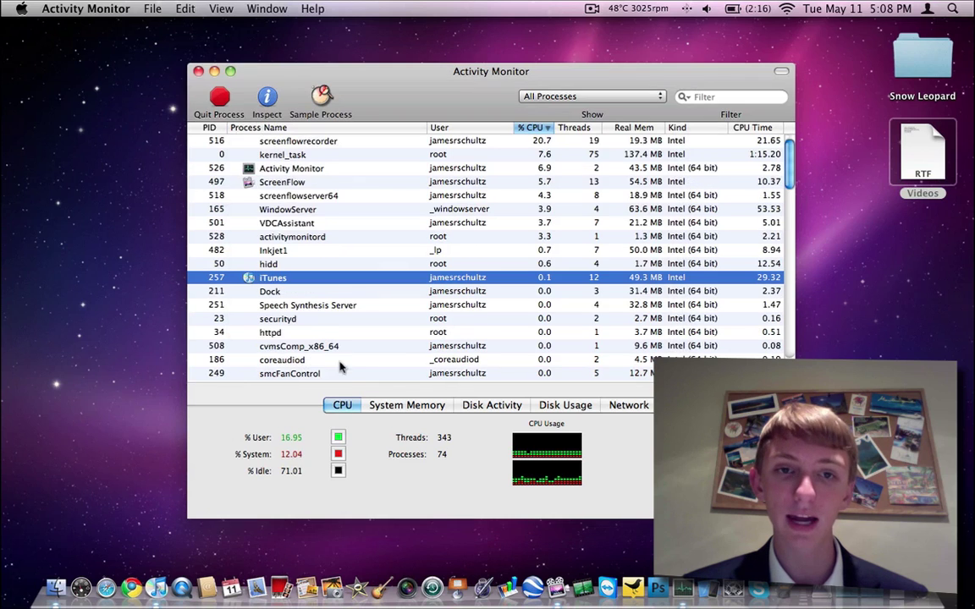
Step: Request quitting the iTunes process but cancel it, and quit iTunes from within the application itself
click(225, 112)
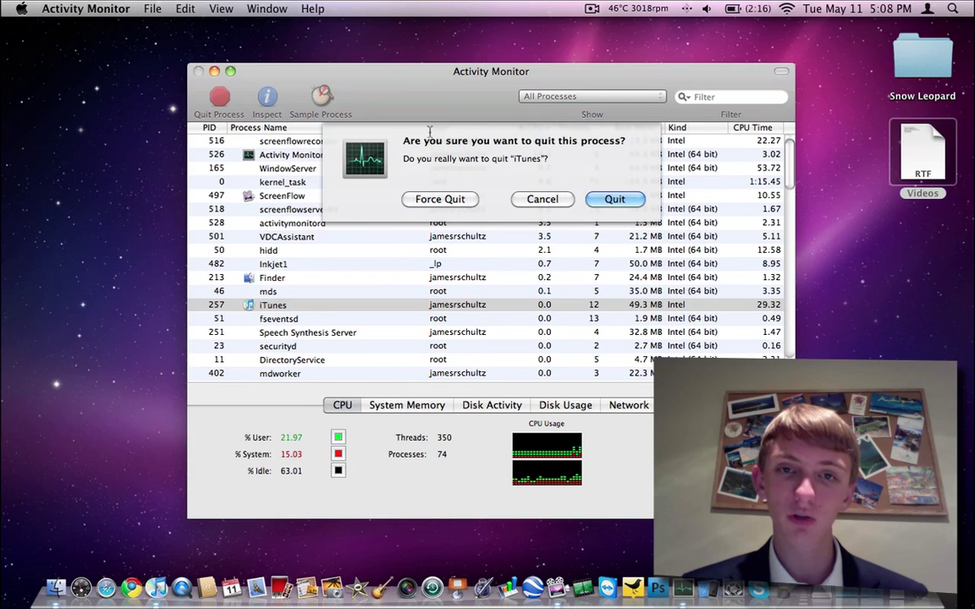
click(541, 200)
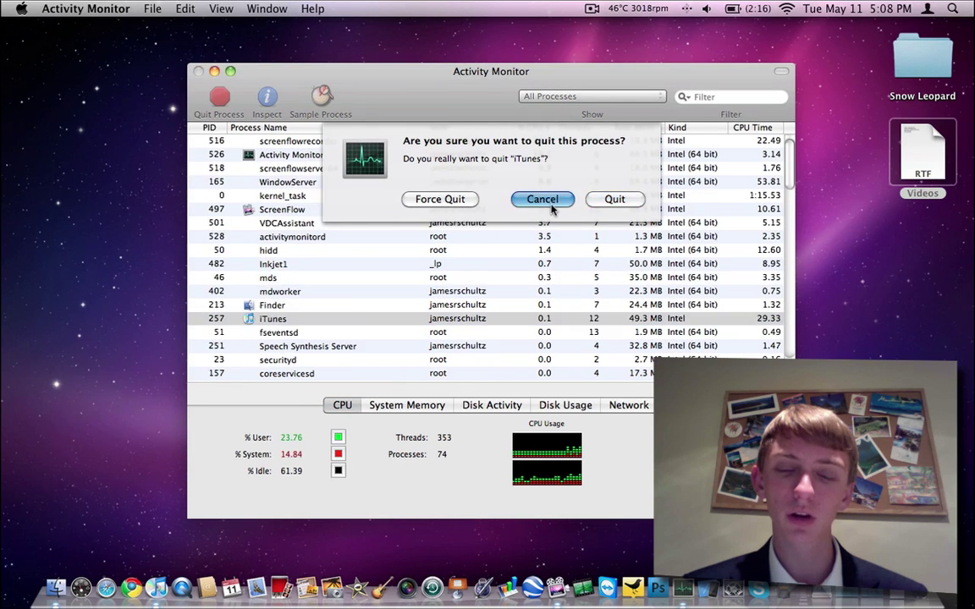
click(154, 584)
click(21, 9)
mouse_move(60, 8)
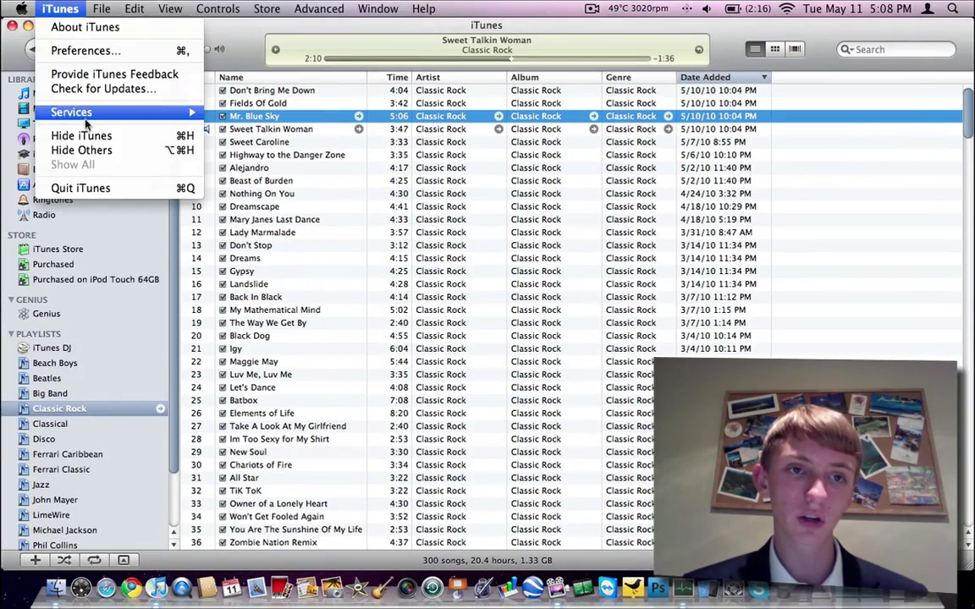
click(104, 190)
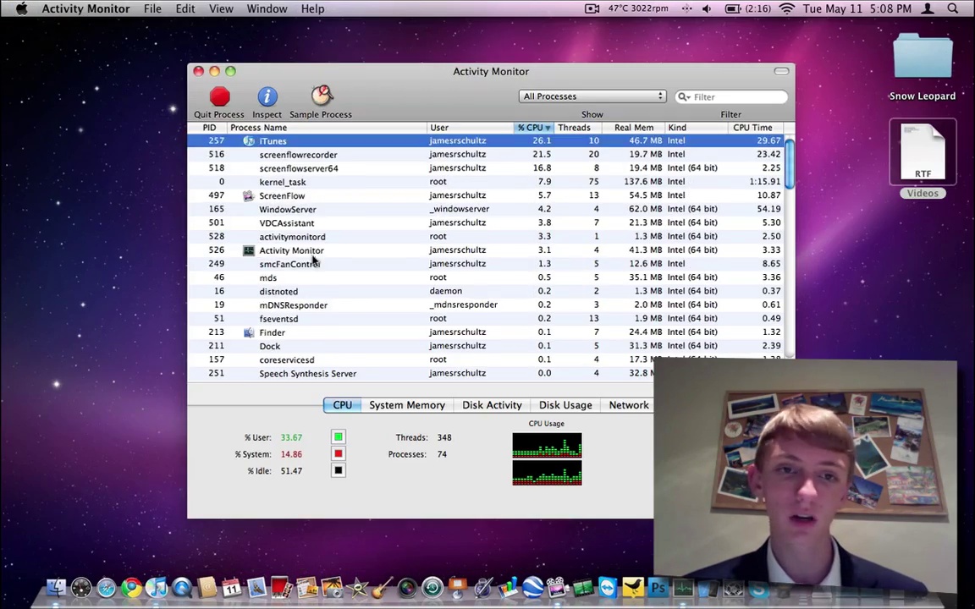
Step: Sort the processes by real memory in descending order, and view the enlarged CPU history graph before closing it
click(315, 251)
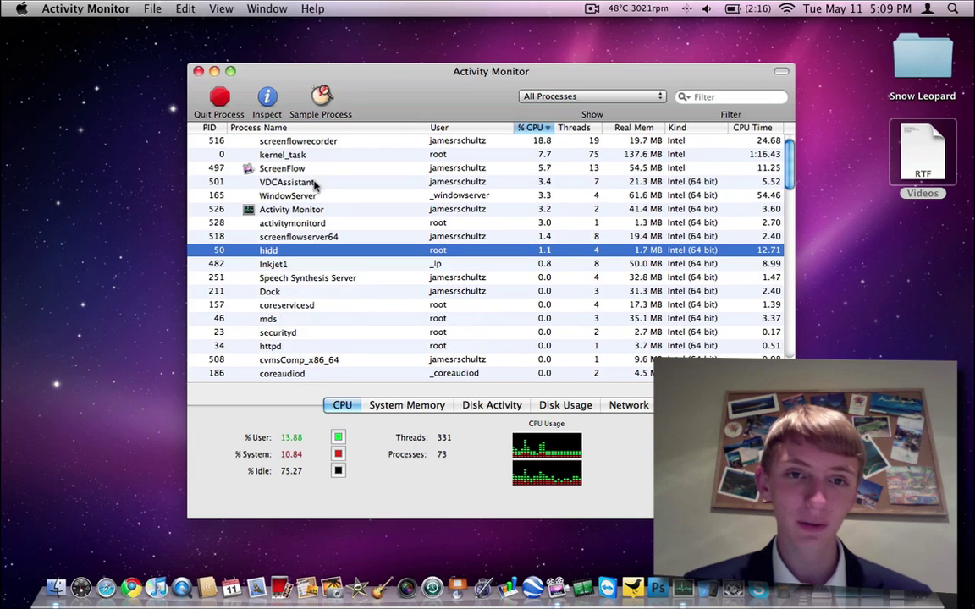
click(645, 128)
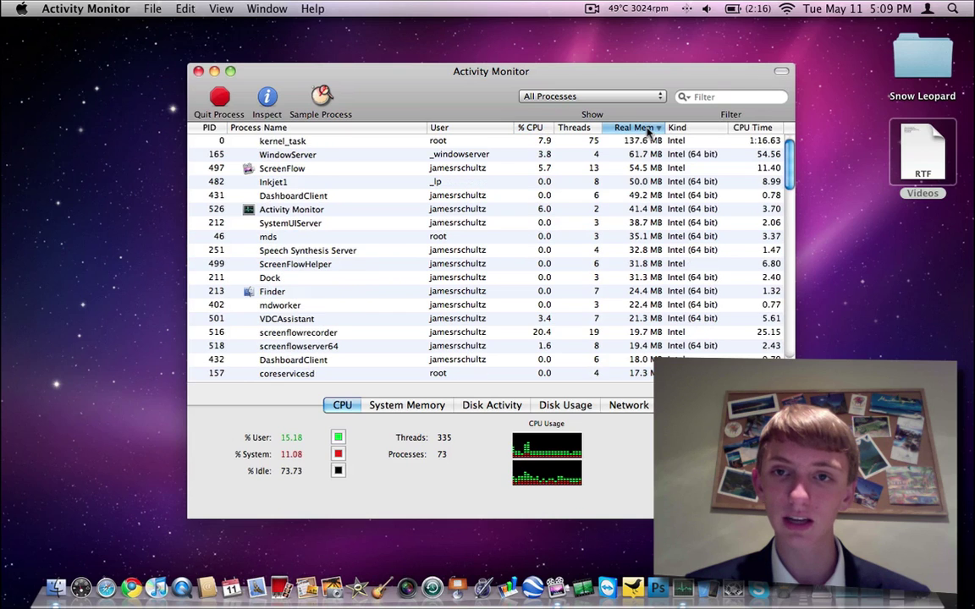
double_click(564, 453)
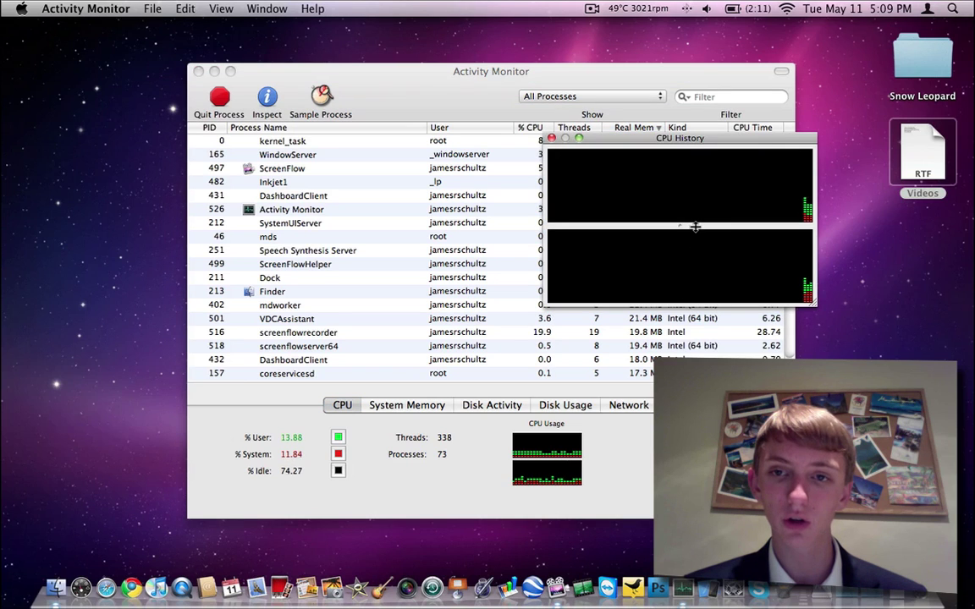
mouse_move(693, 224)
mouse_down()
mouse_move(695, 245)
mouse_move(707, 227)
mouse_up()
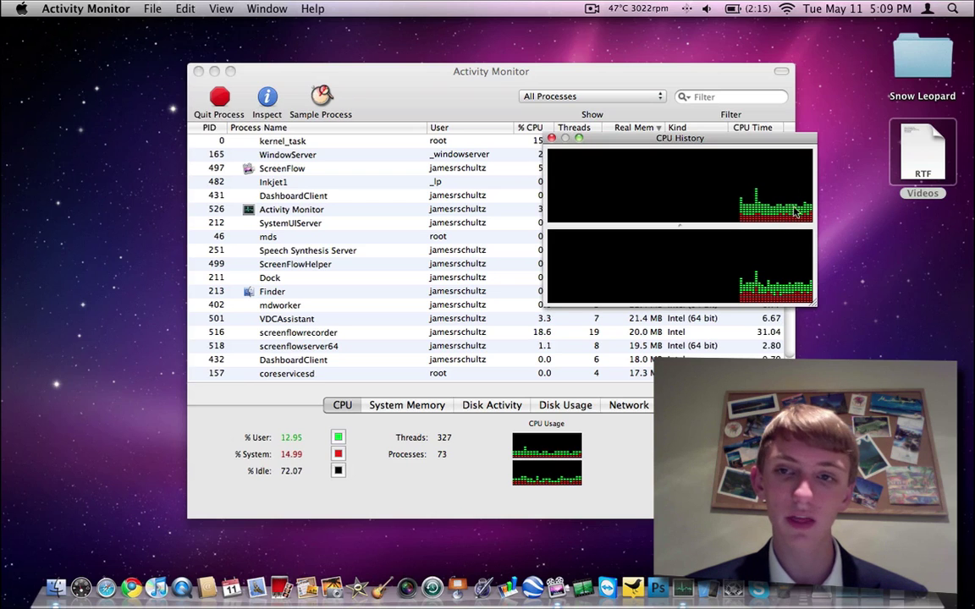
key(cmd+w)
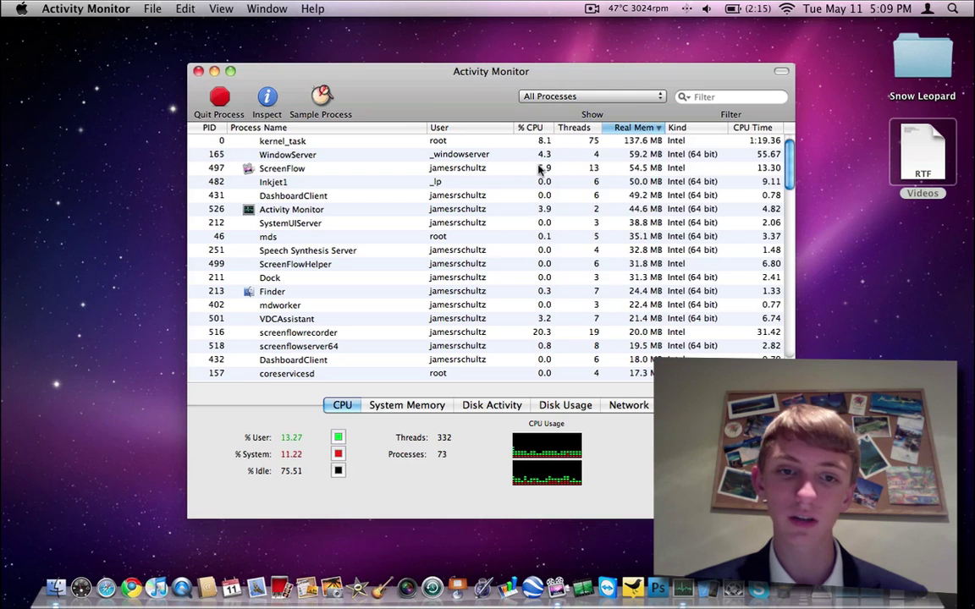
Step: View the system memory statistics, and look at the disk activity graph in IO mode and in Data mode
click(413, 405)
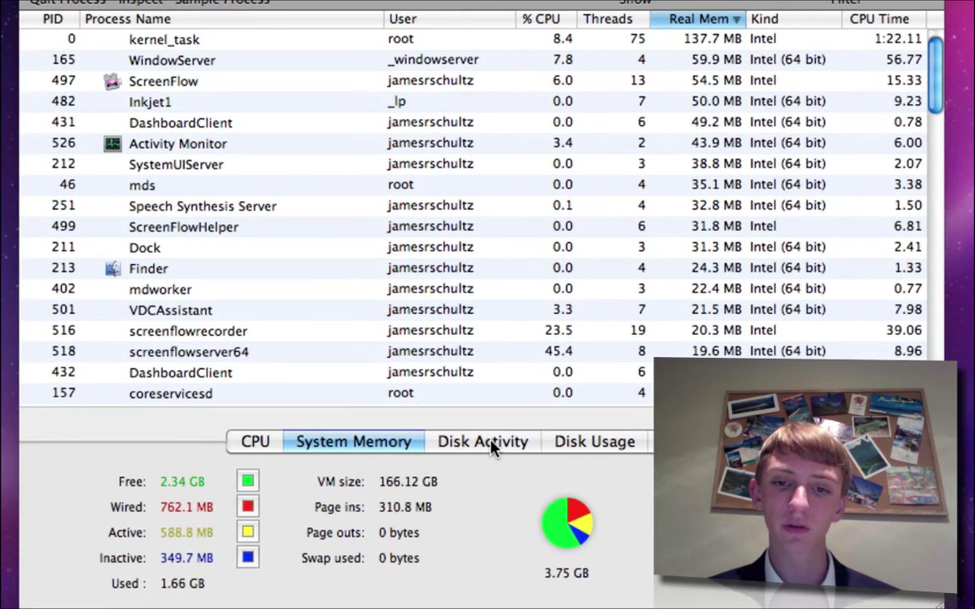
click(493, 447)
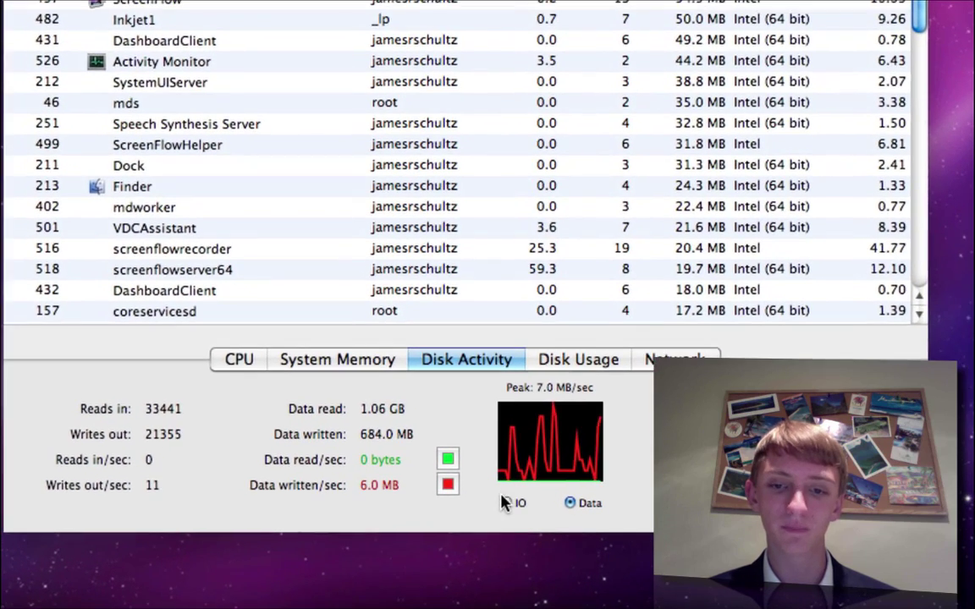
click(514, 506)
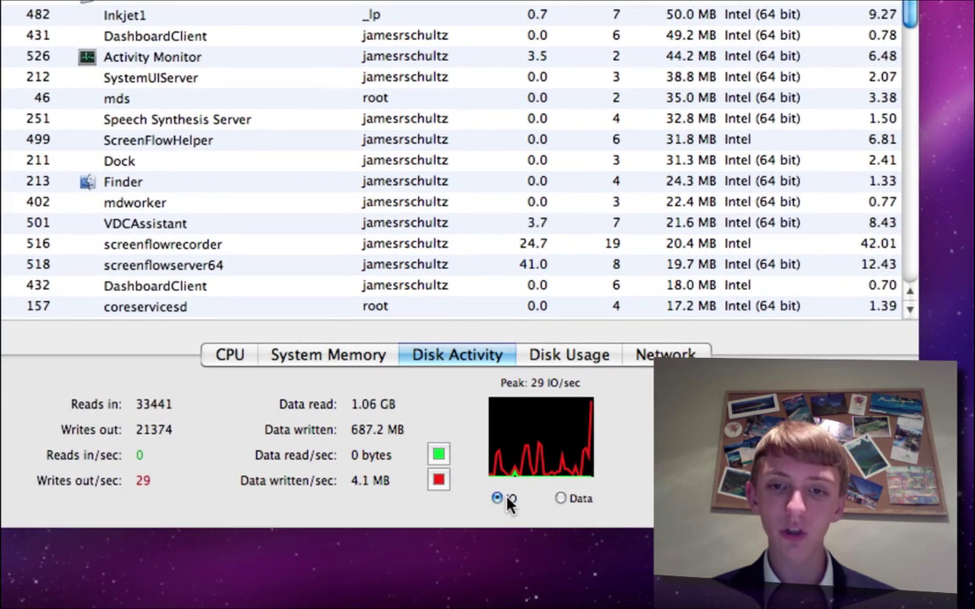
click(565, 501)
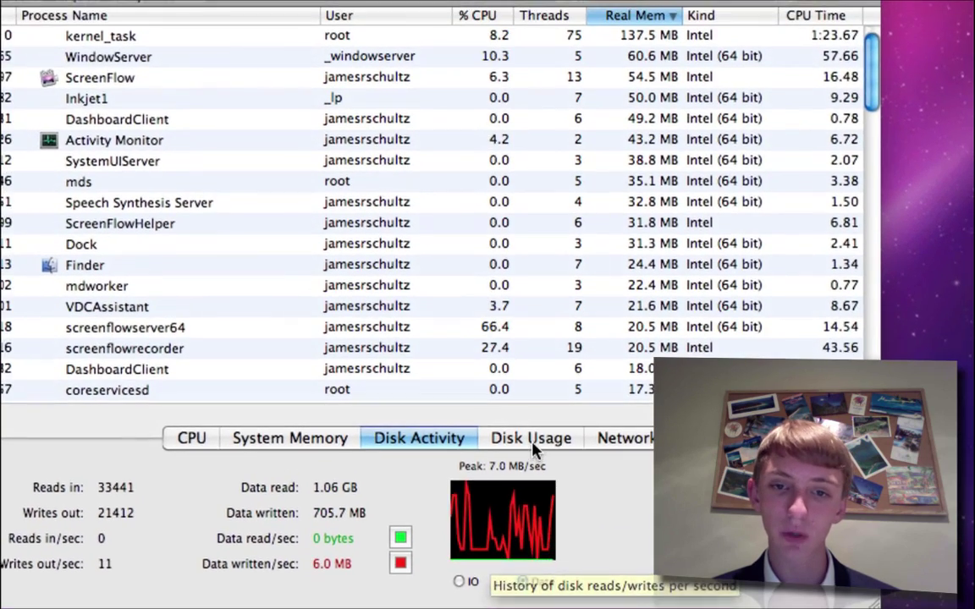
Step: Check the disk usage of Macintosh HD among the available volumes, and view the network activity statistics
click(525, 414)
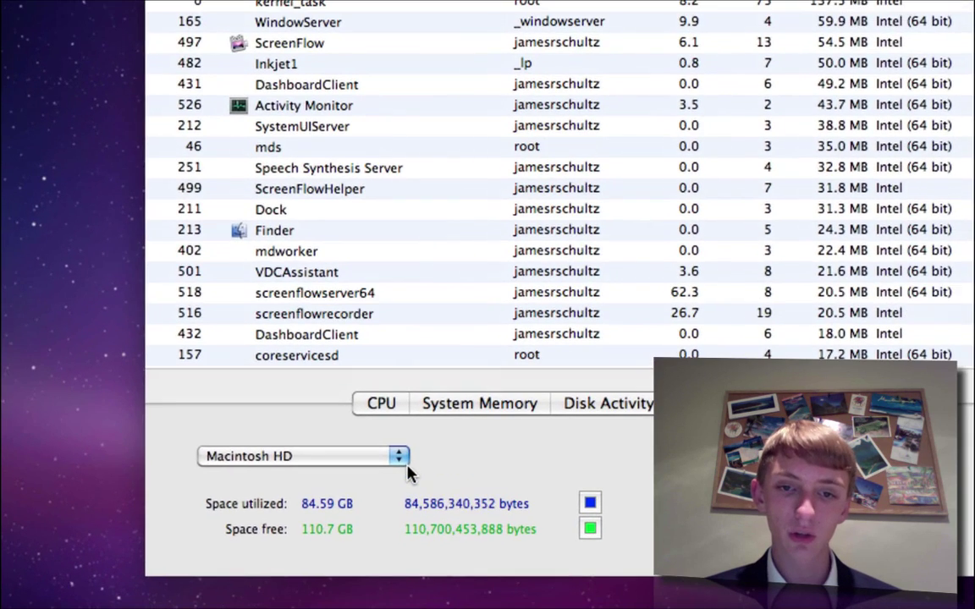
click(406, 462)
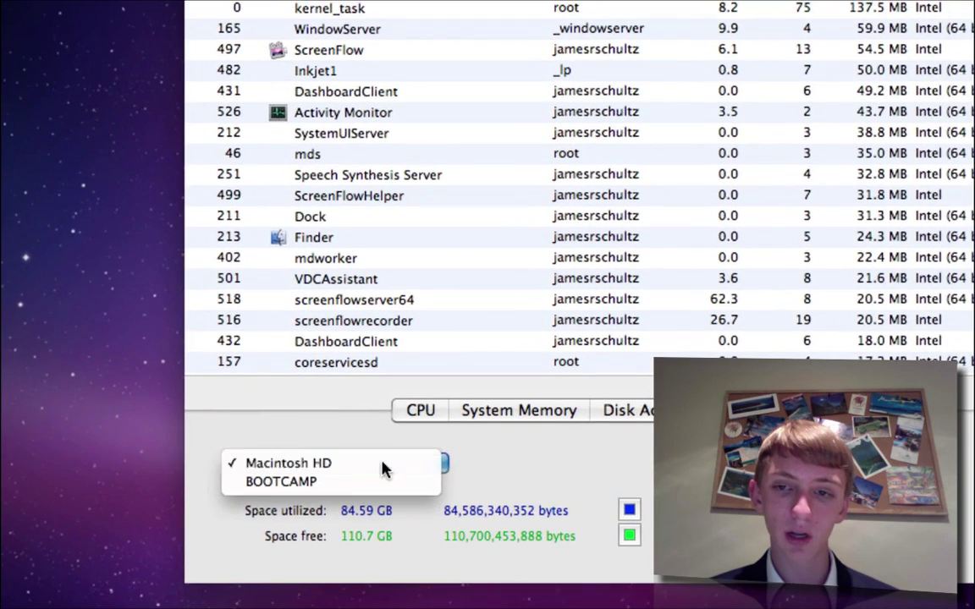
click(381, 466)
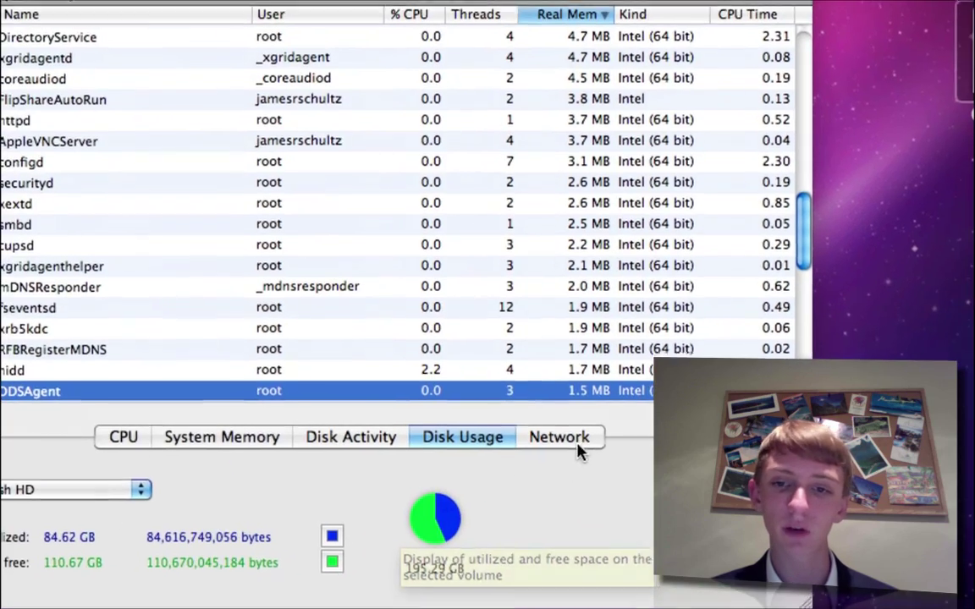
click(560, 437)
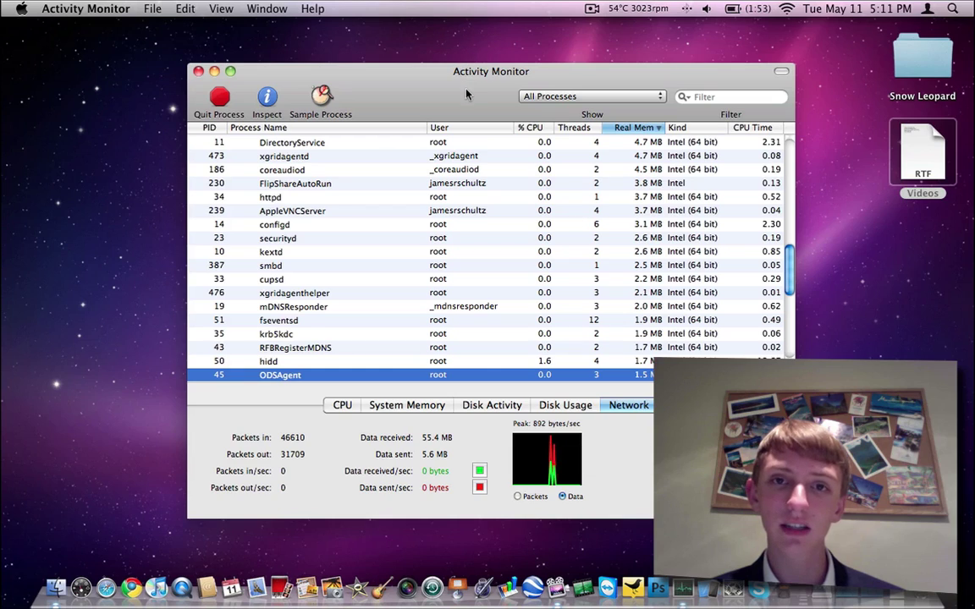
Step: Move the Activity Monitor window slightly, and force quit Activity Monitor through the system's Force Quit Applications window
drag(467, 94, 457, 71)
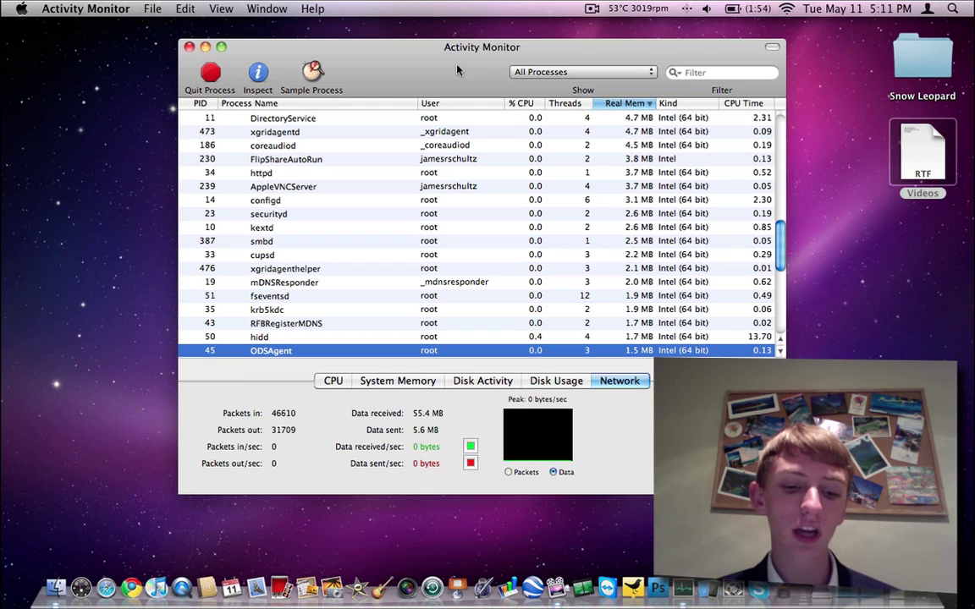
key(super+alt+Escape)
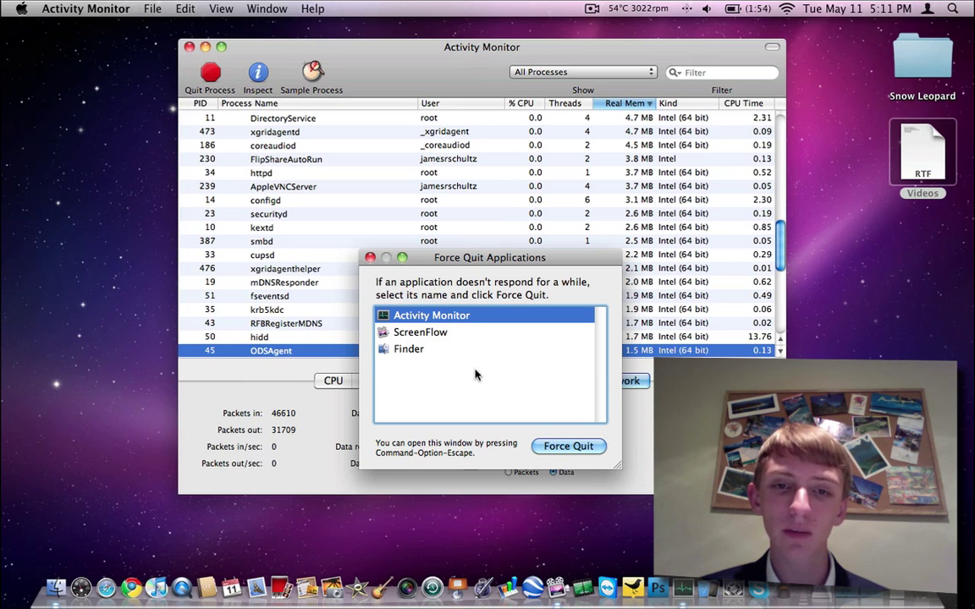
click(569, 447)
click(590, 337)
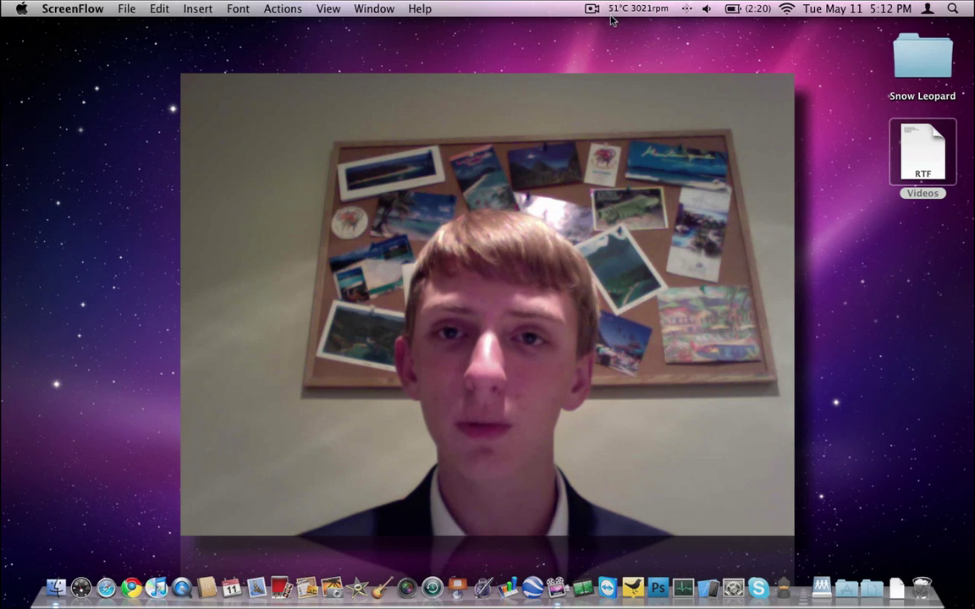
click(592, 9)
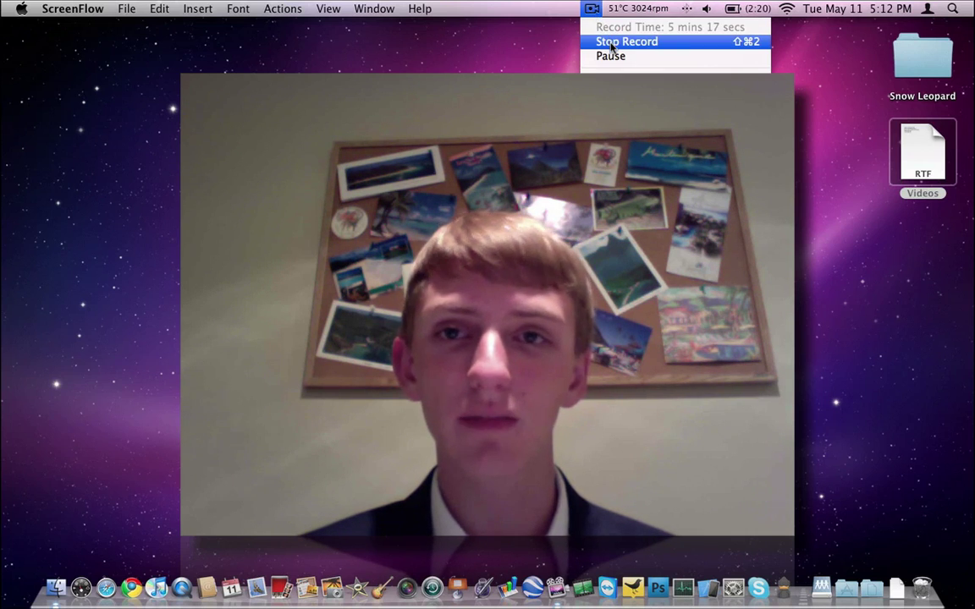